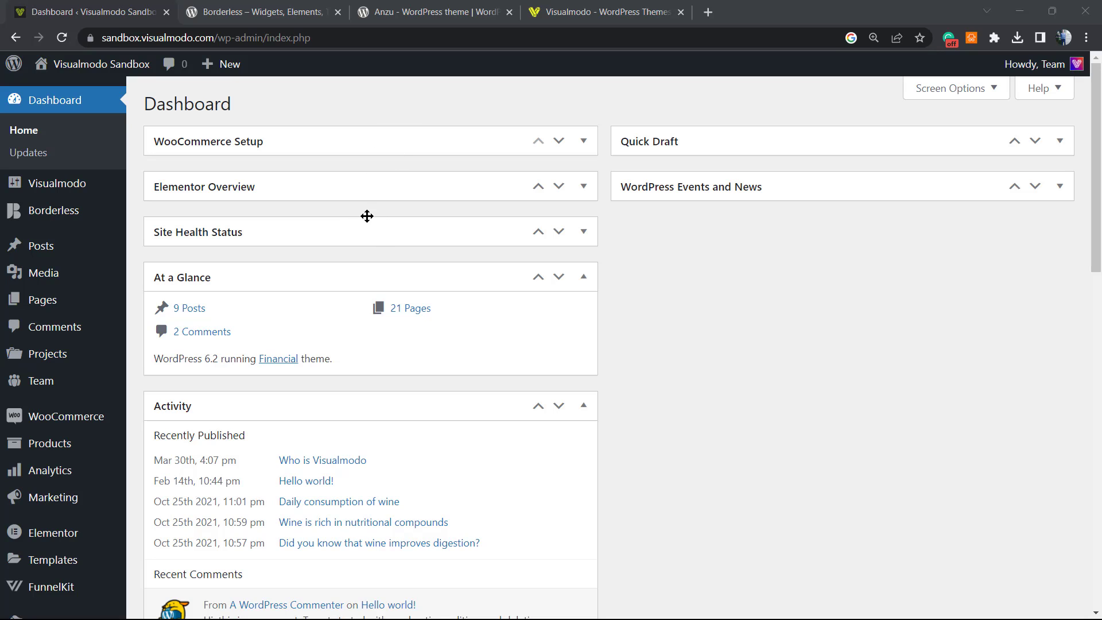
Open Plugins > Add New and search for 'jQuery Updater', returning 127 results
scroll(81, 370, down, 1)
mouse_move(84, 363)
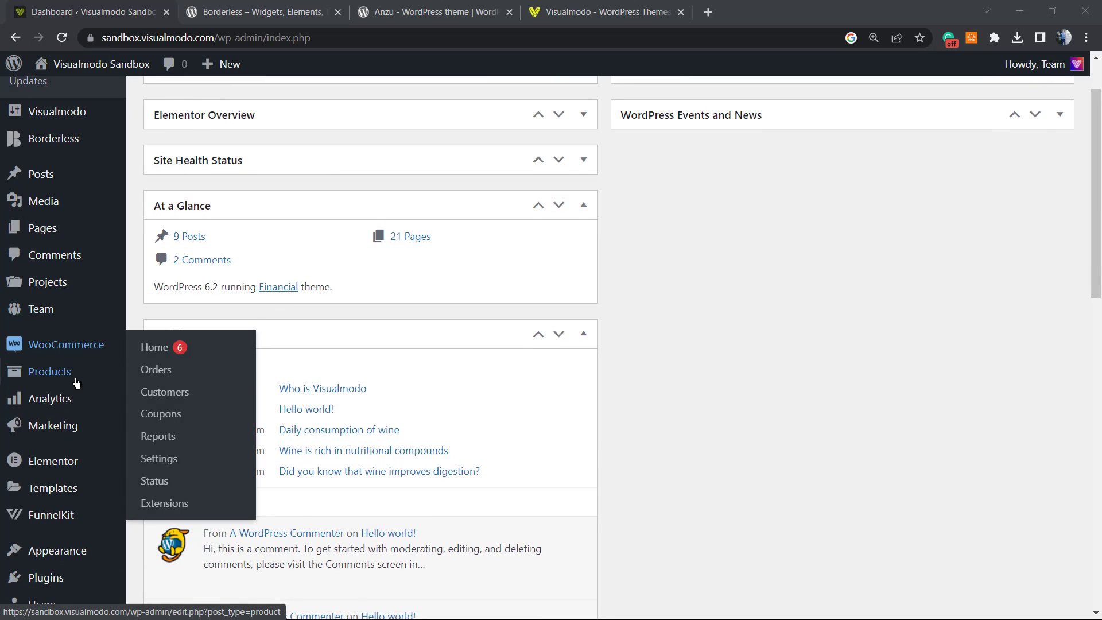
scroll(66, 511, down, 1)
mouse_move(63, 518)
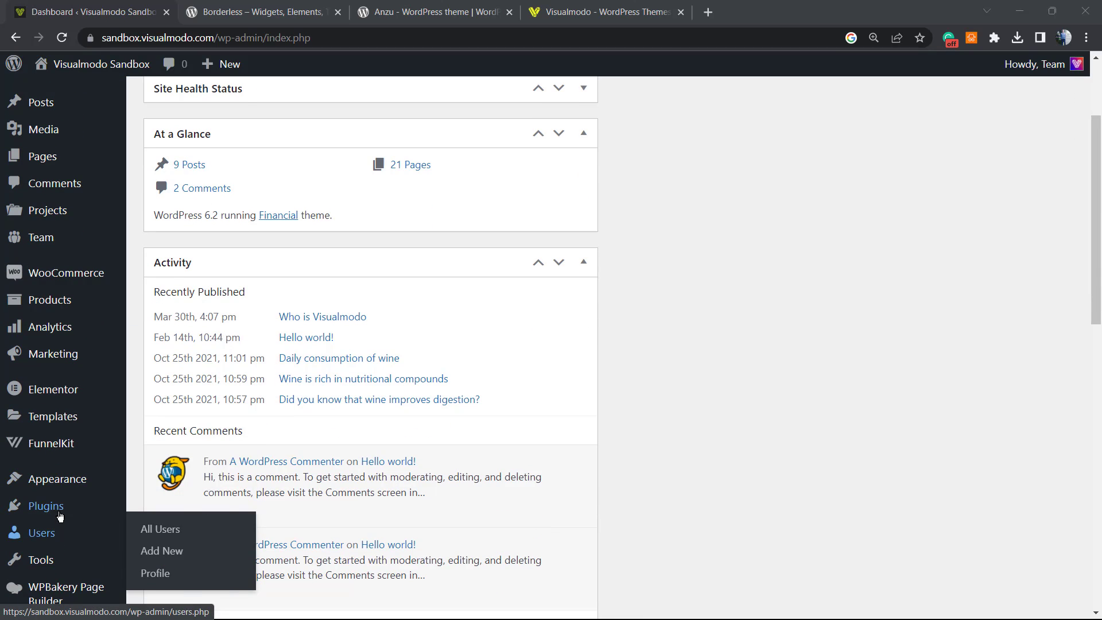
click(166, 532)
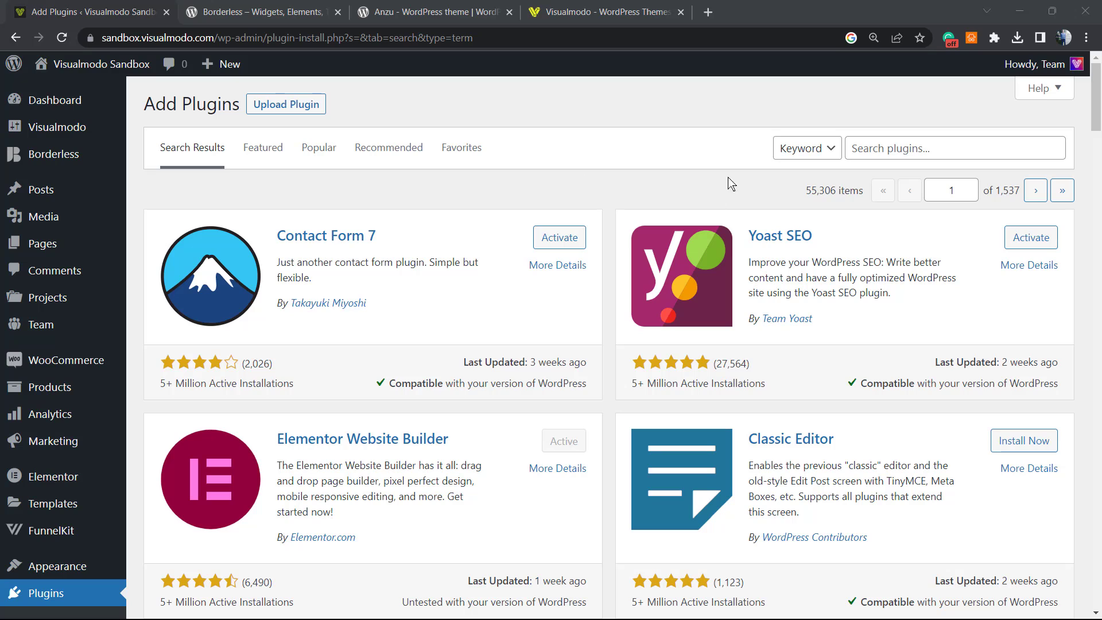
click(892, 153)
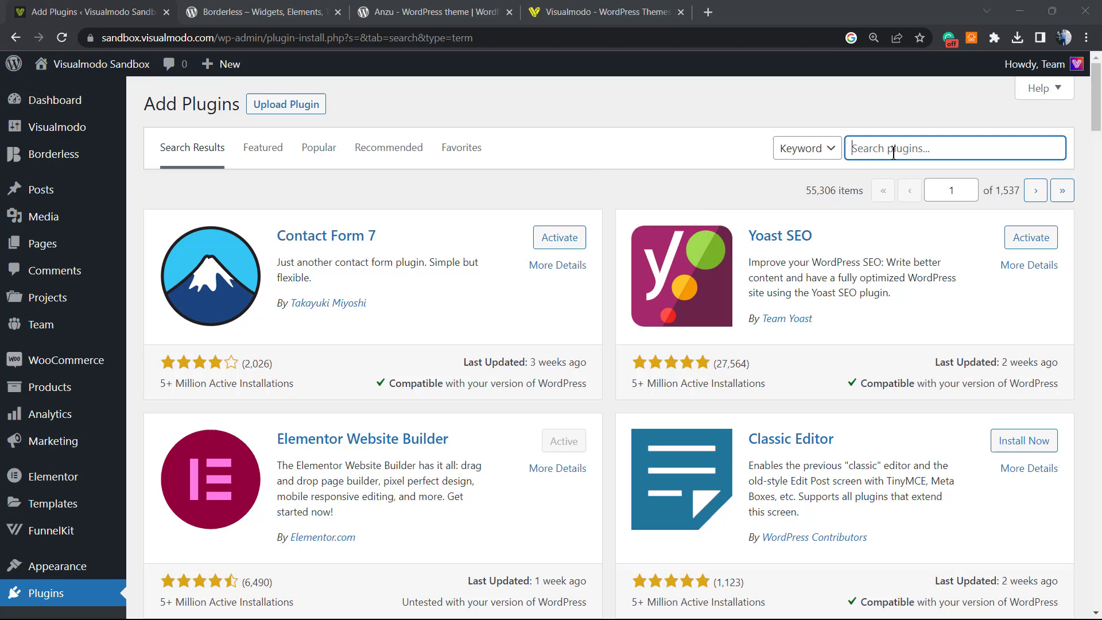
text(jQuery Updater)
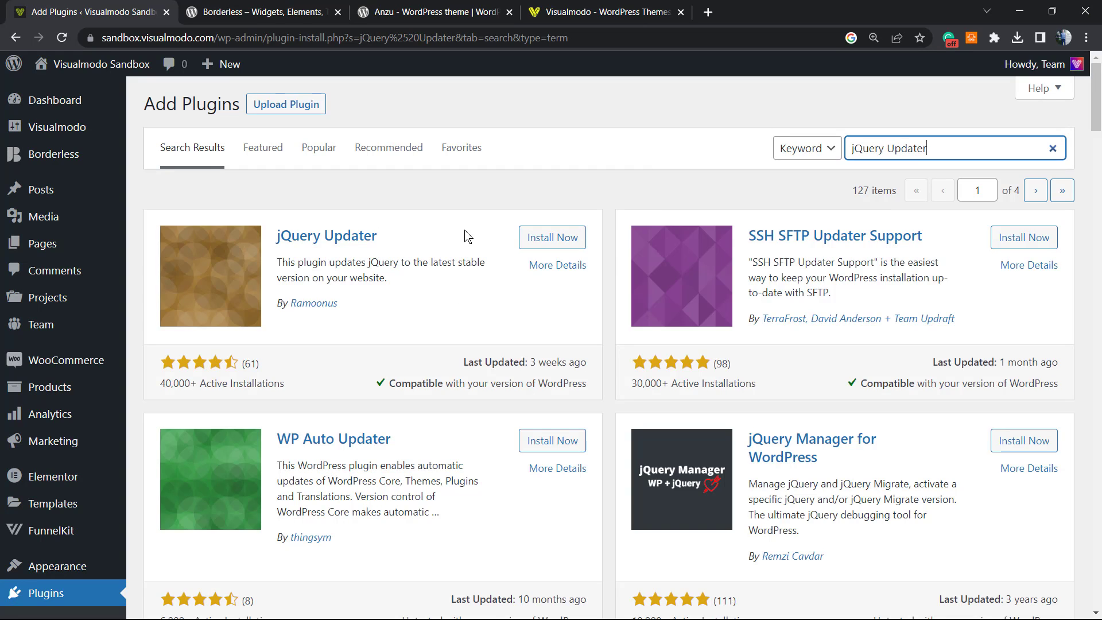
Install jQuery Updater and activate it so version 3.6.4 shows as active
click(577, 237)
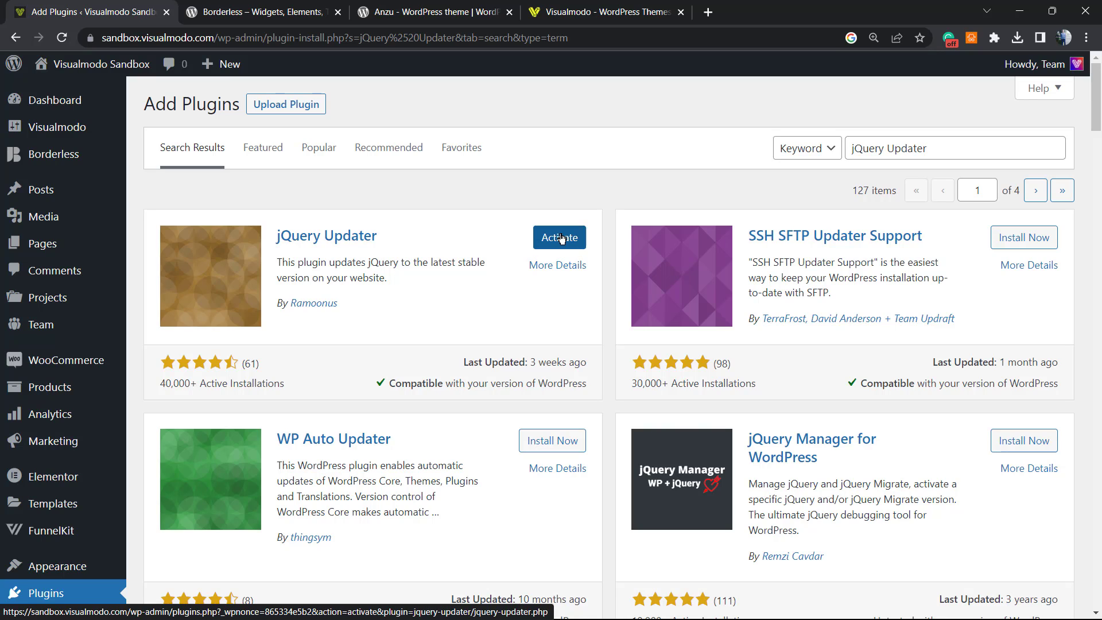
click(544, 240)
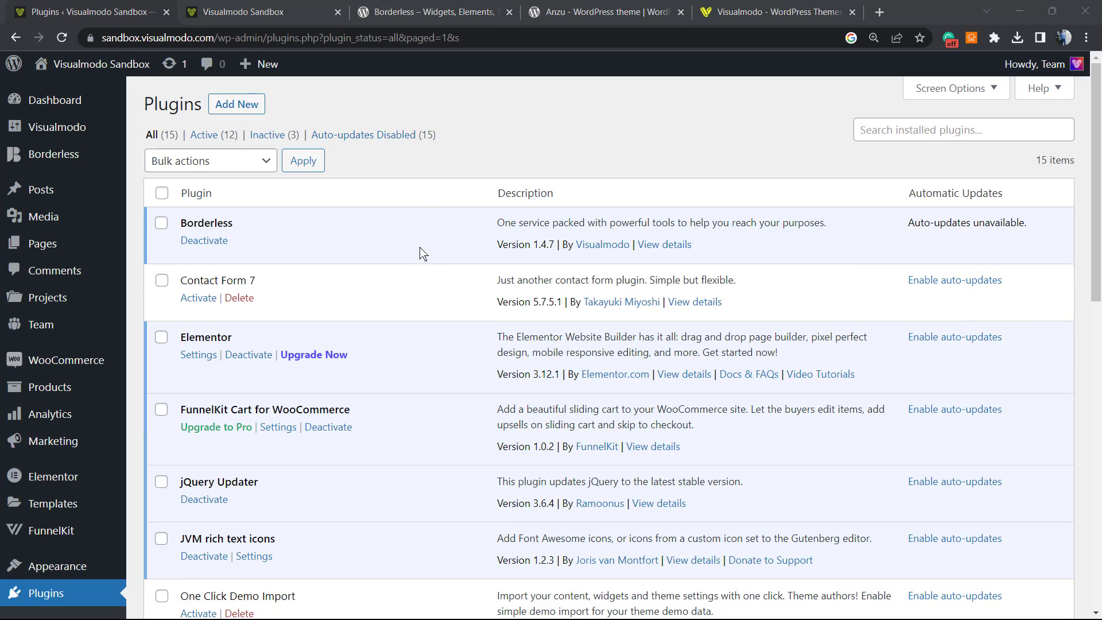
scroll(425, 270, down, 4)
scroll(429, 273, down, 1)
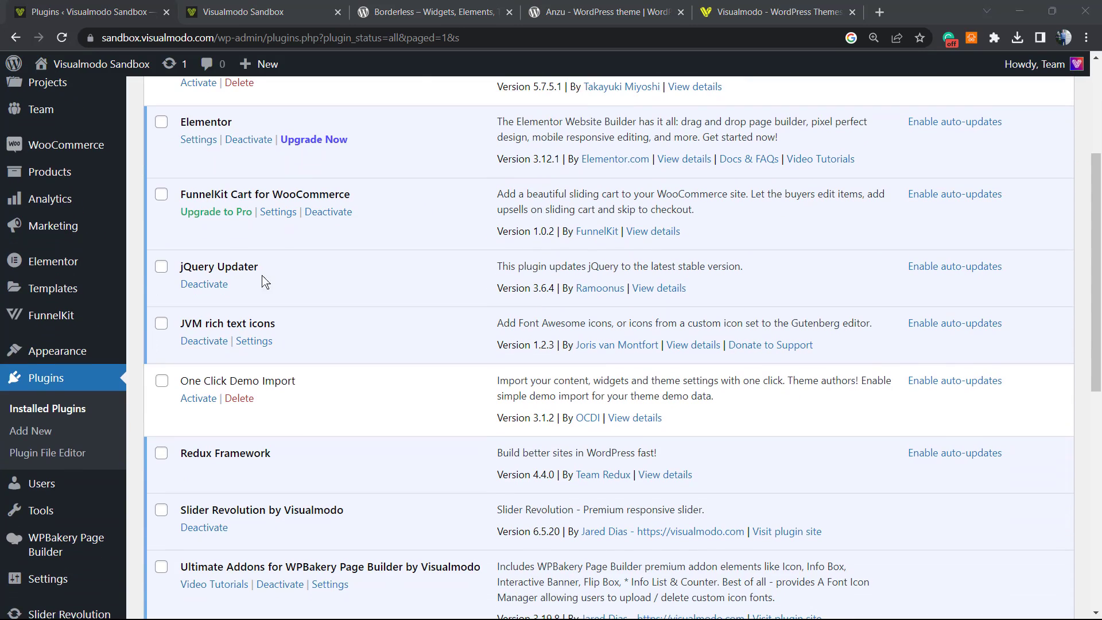
triple_click(221, 265)
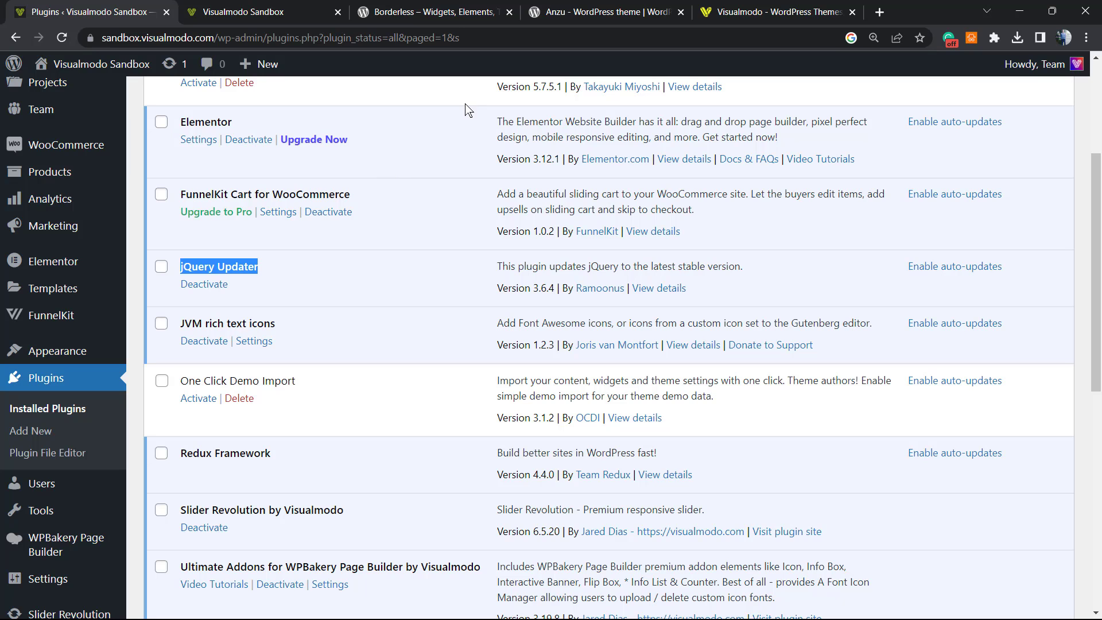
Switch to the Borderless plugin page and adjust the browser zoom, restoring it to the earlier level
click(424, 10)
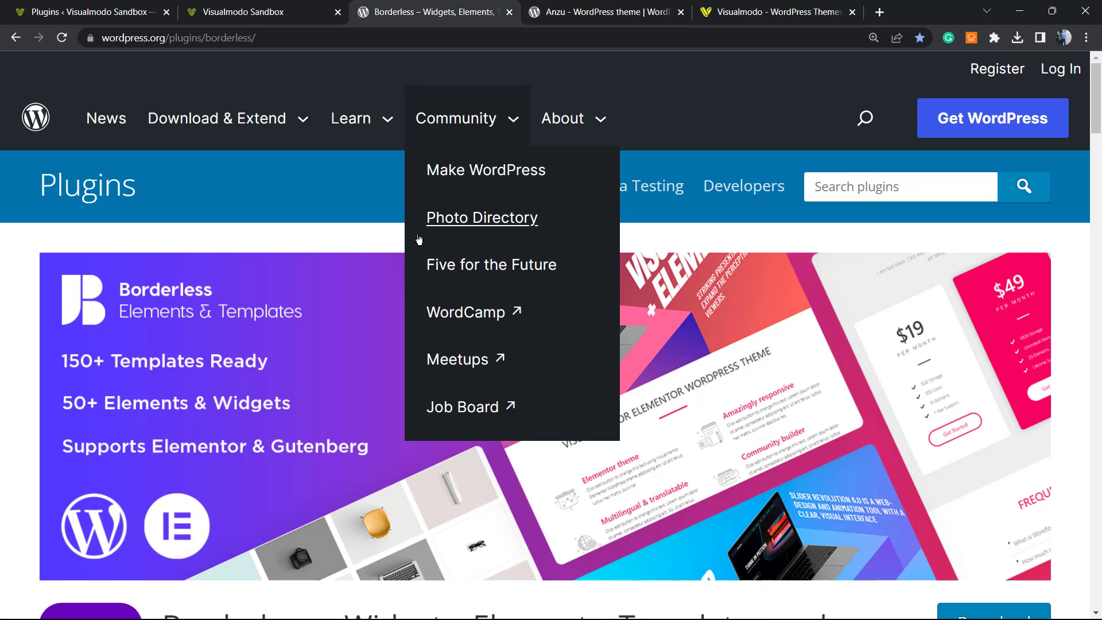
scroll(291, 276, down, 2)
scroll(291, 275, up, 1)
key(ctrl+minus)
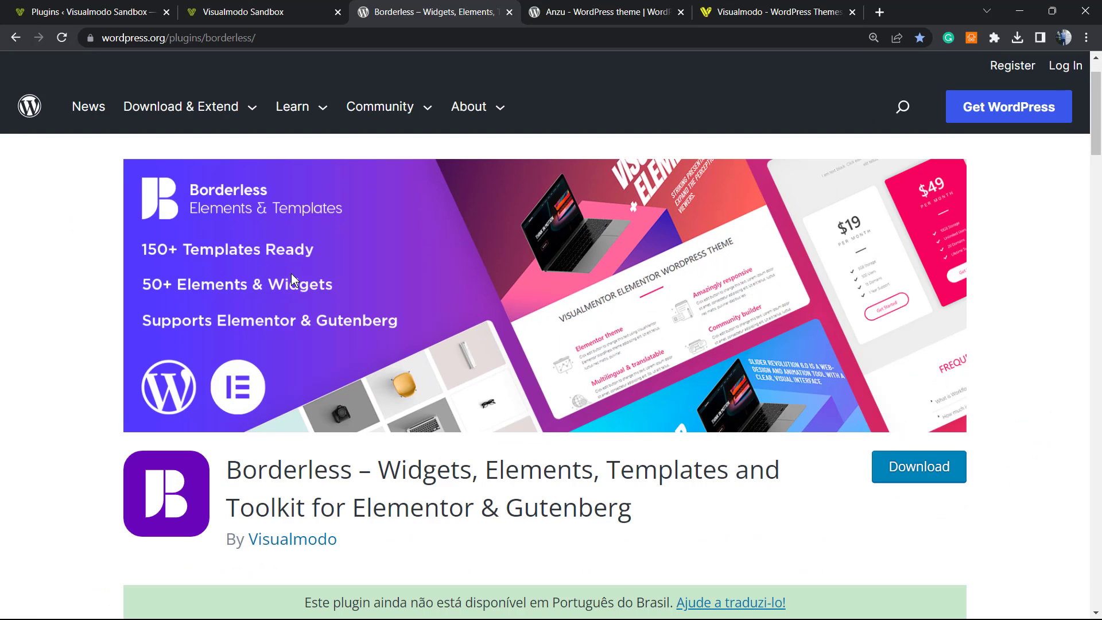
key(ctrl+plus)
key(ctrl+minus)
key(ctrl+minus)
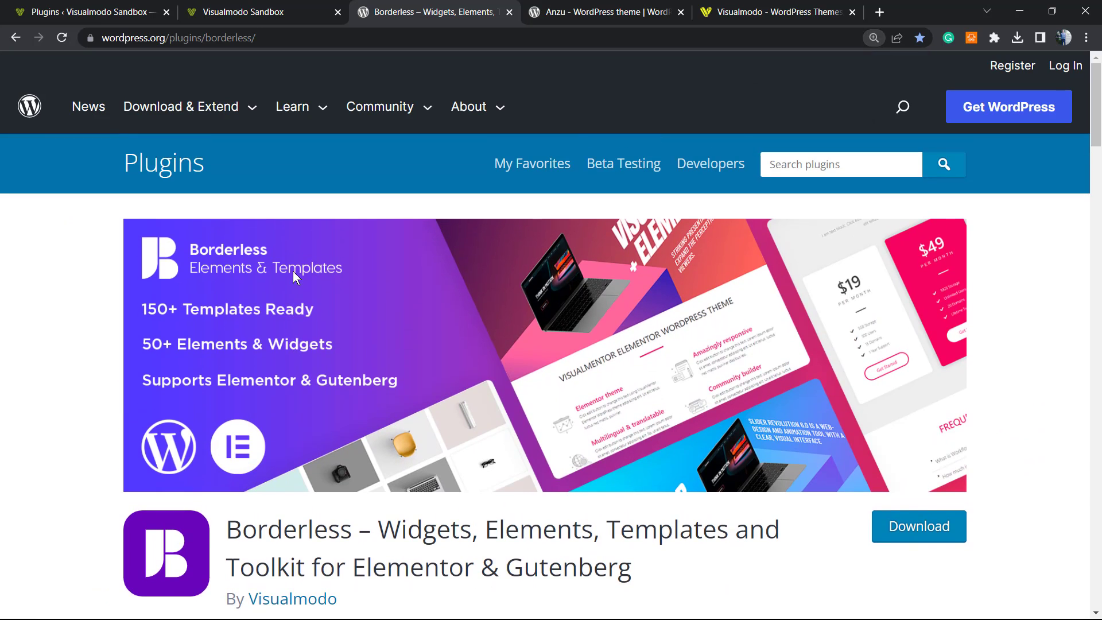
key(ctrl+plus)
scroll(292, 271, up, 1)
scroll(372, 197, down, 1)
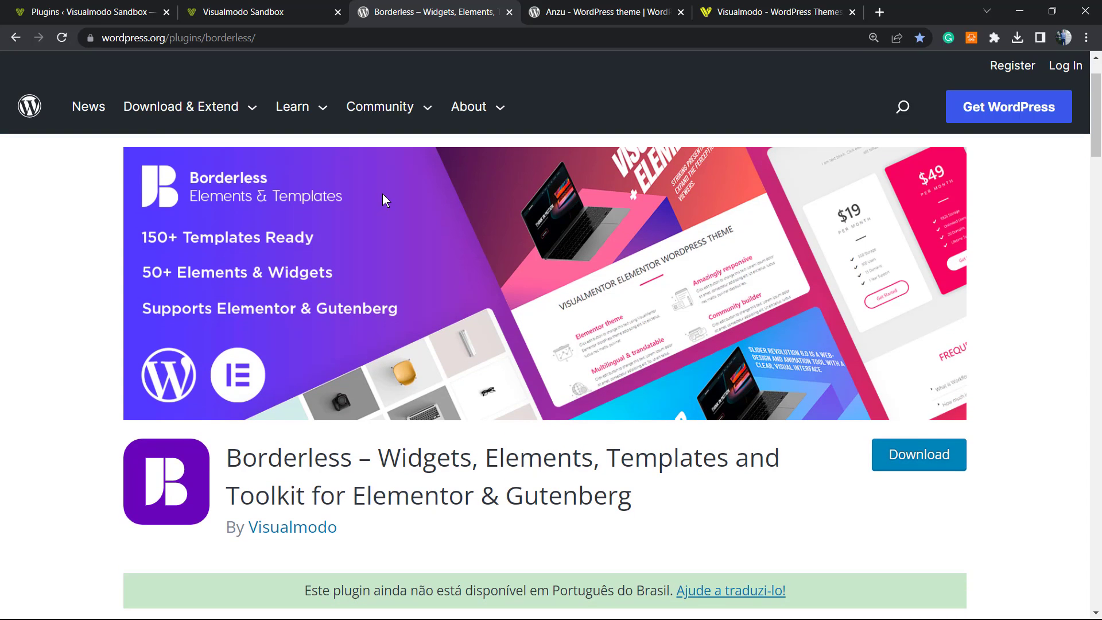
Scroll through the Anzu theme page on WordPress.org, then move to the Visualmodo website
click(610, 10)
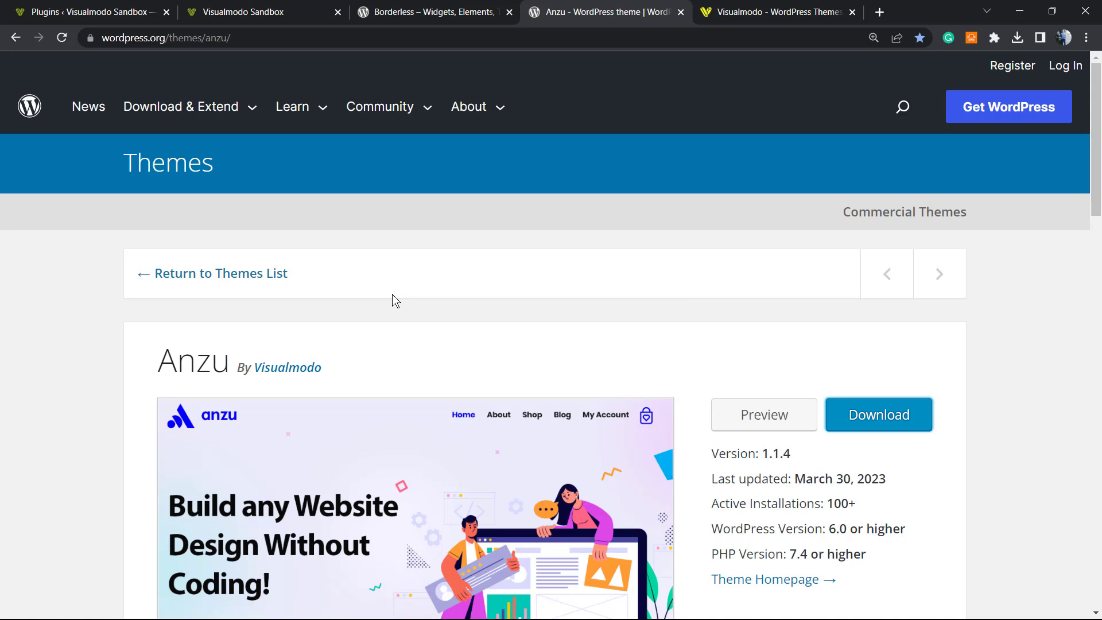
scroll(392, 301, down, 1)
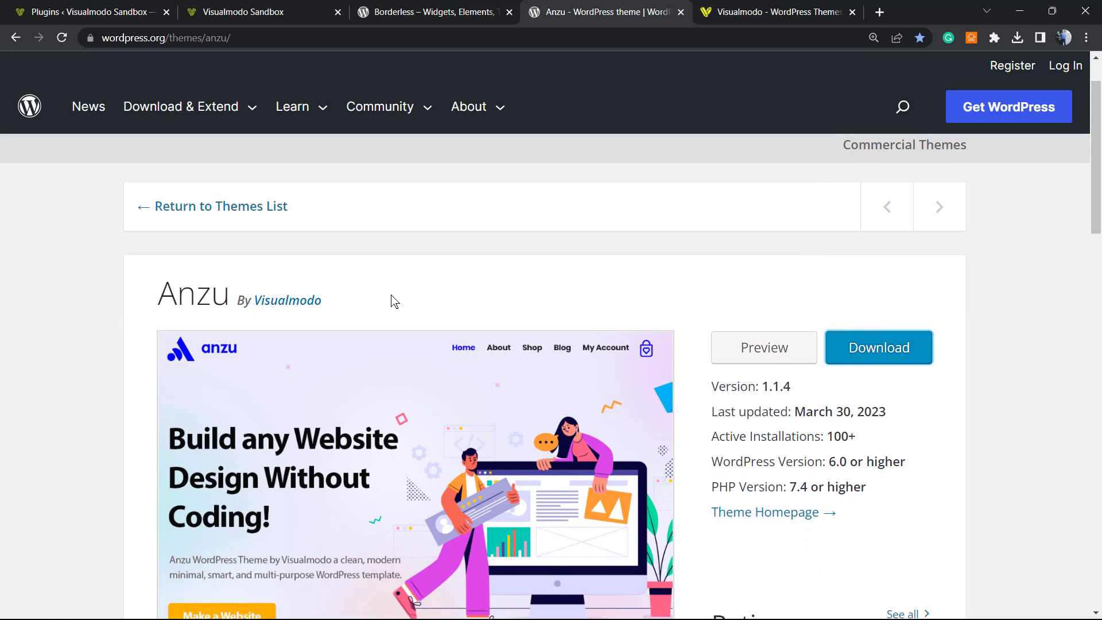
scroll(392, 300, up, 1)
scroll(392, 301, down, 2)
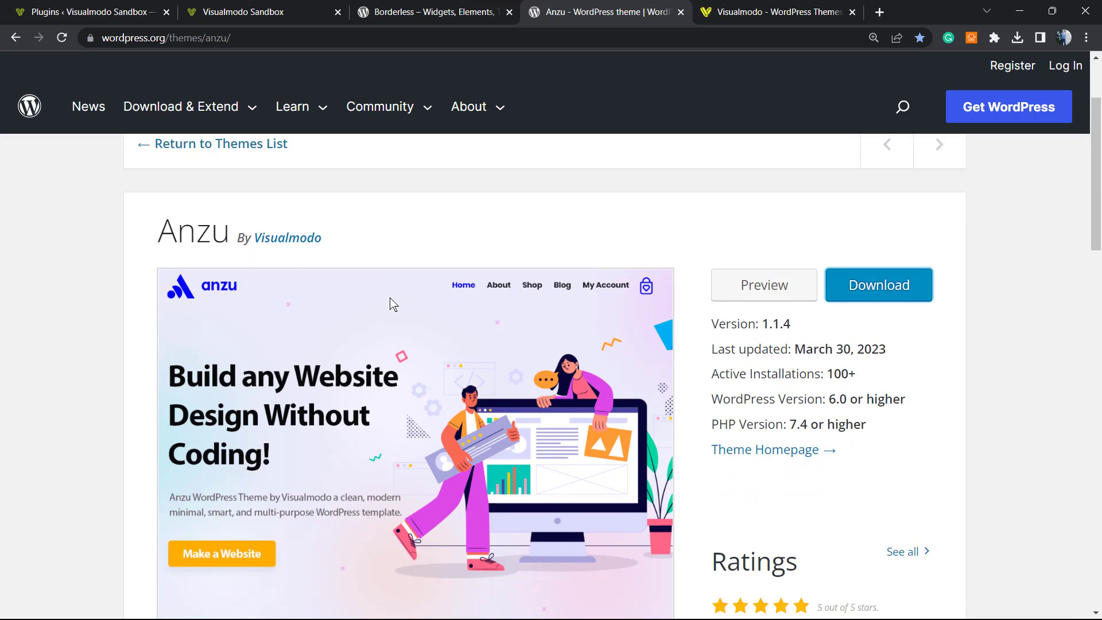
scroll(392, 303, up, 2)
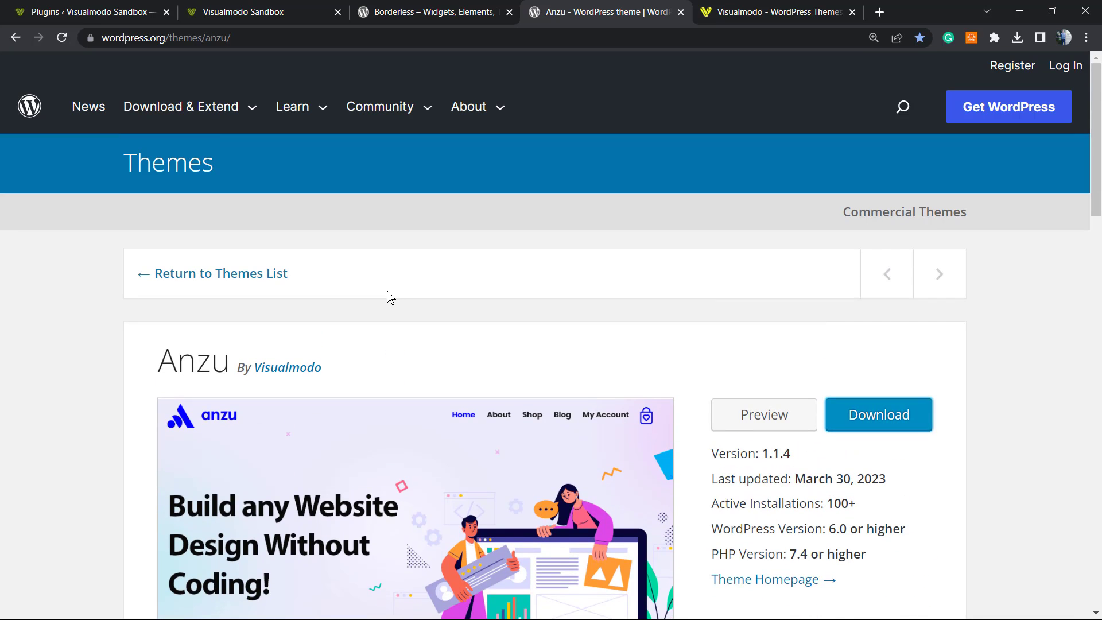
click(739, 15)
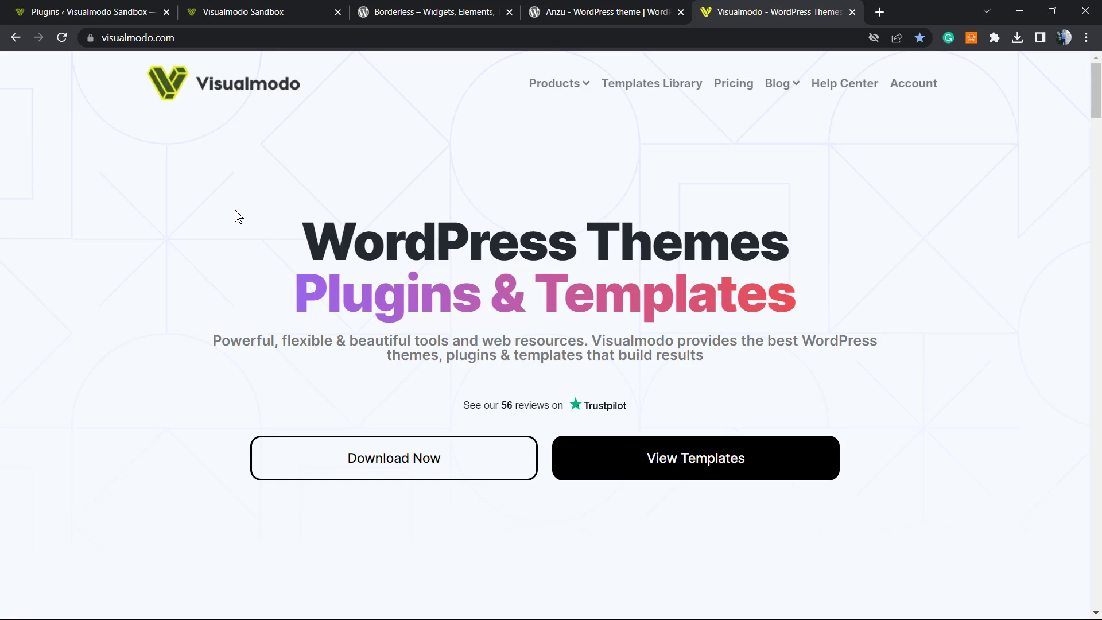
Open Visualmodo's Templates Library and scroll past templates like Eco Food 2, Food Truck and Architect
click(643, 87)
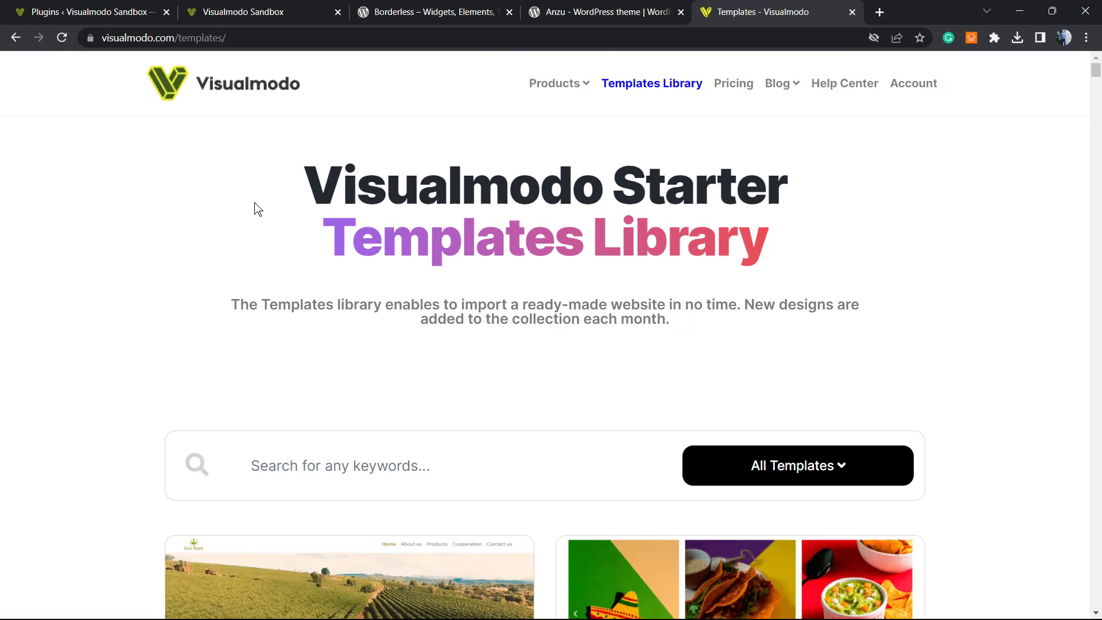
scroll(257, 208, down, 8)
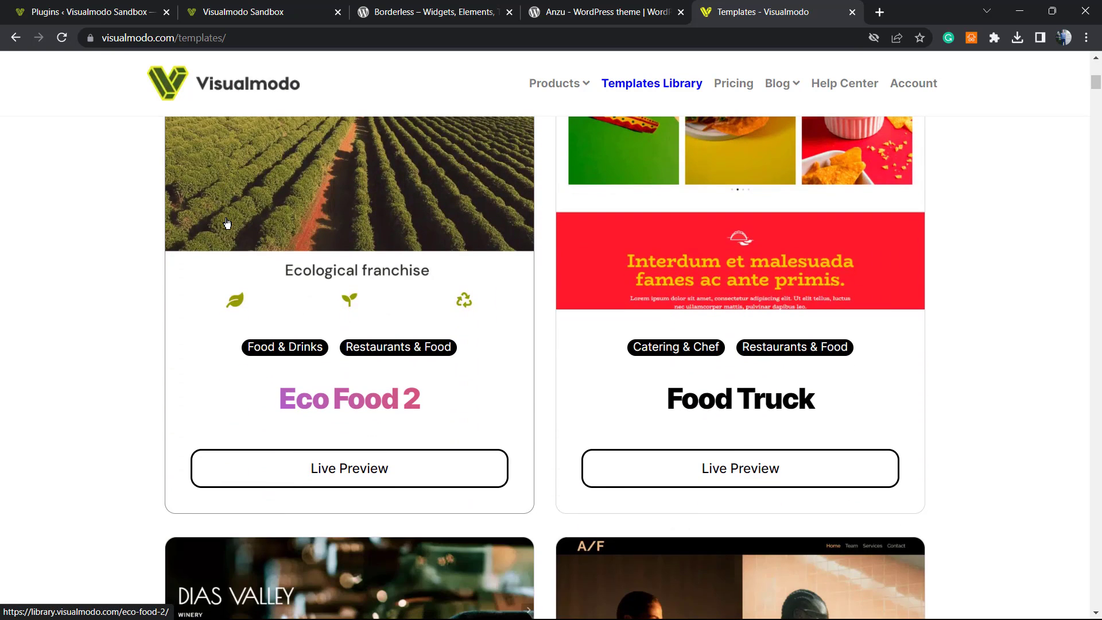
scroll(227, 223, down, 11)
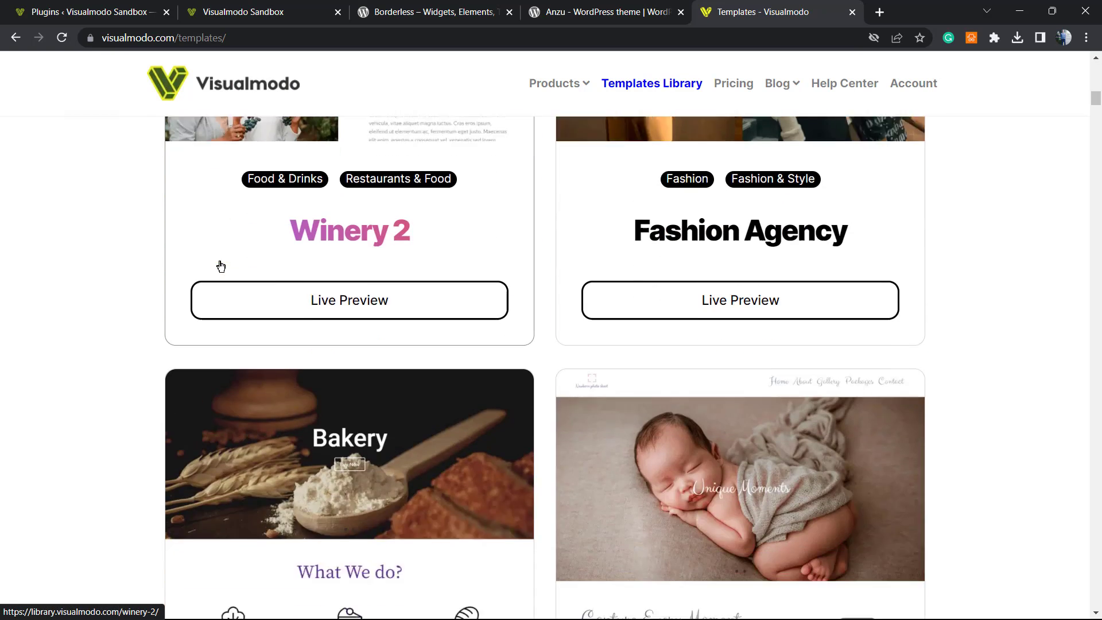
scroll(220, 266, down, 13)
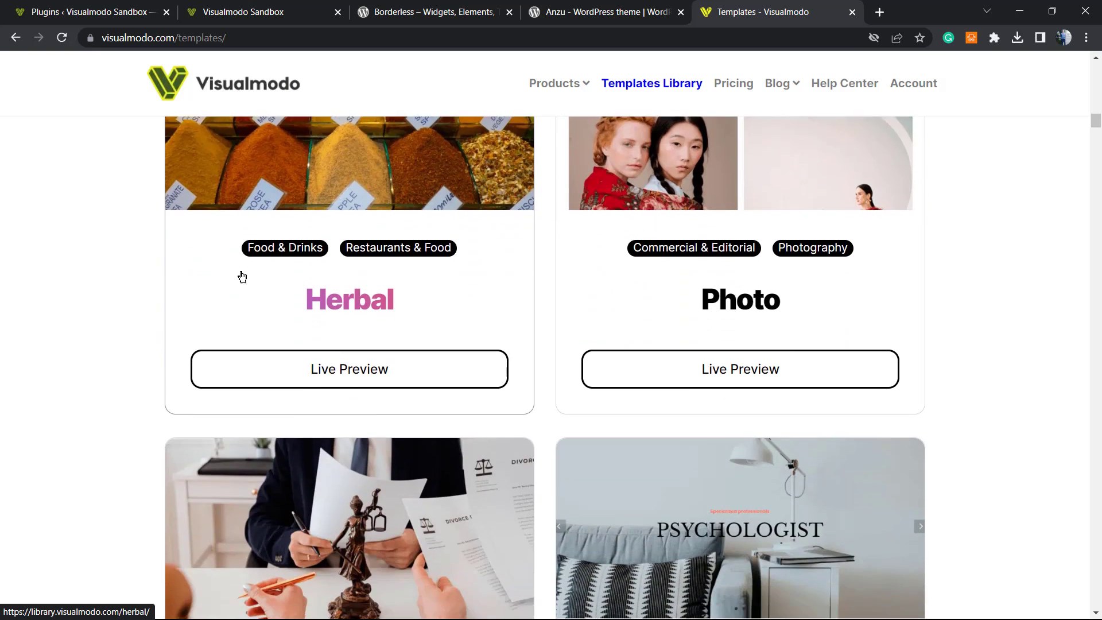
scroll(243, 277, down, 16)
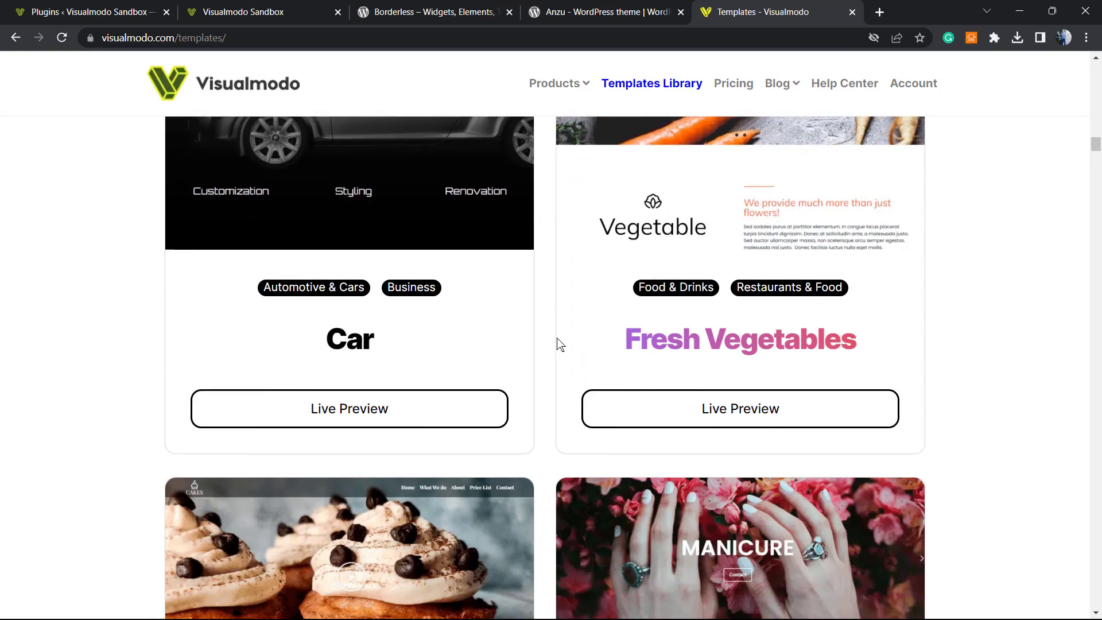
scroll(551, 368, down, 20)
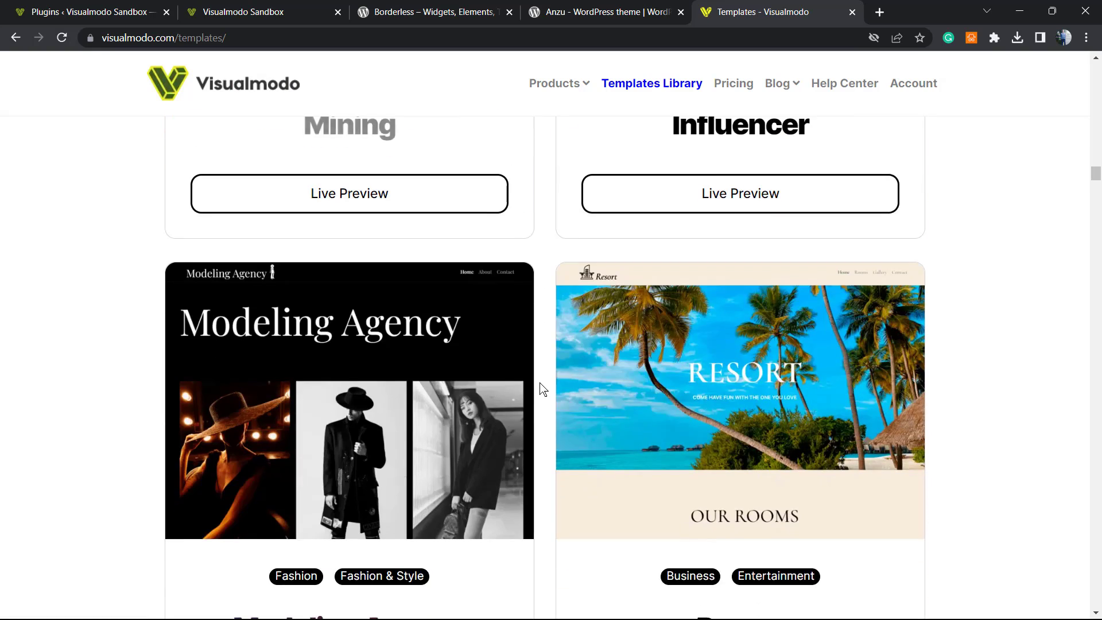
scroll(542, 389, down, 20)
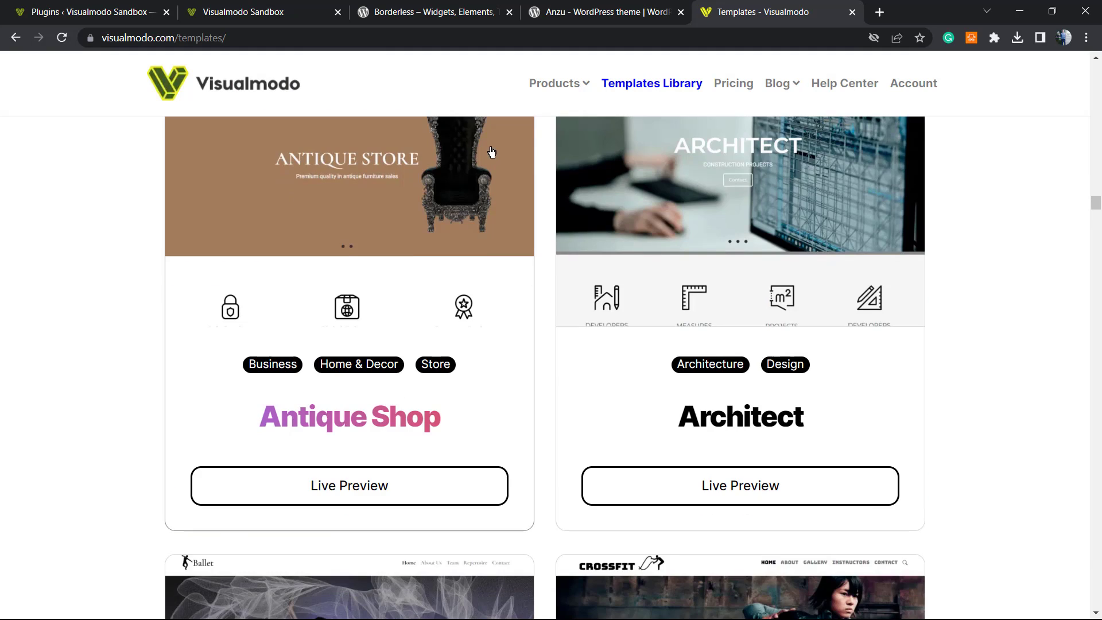